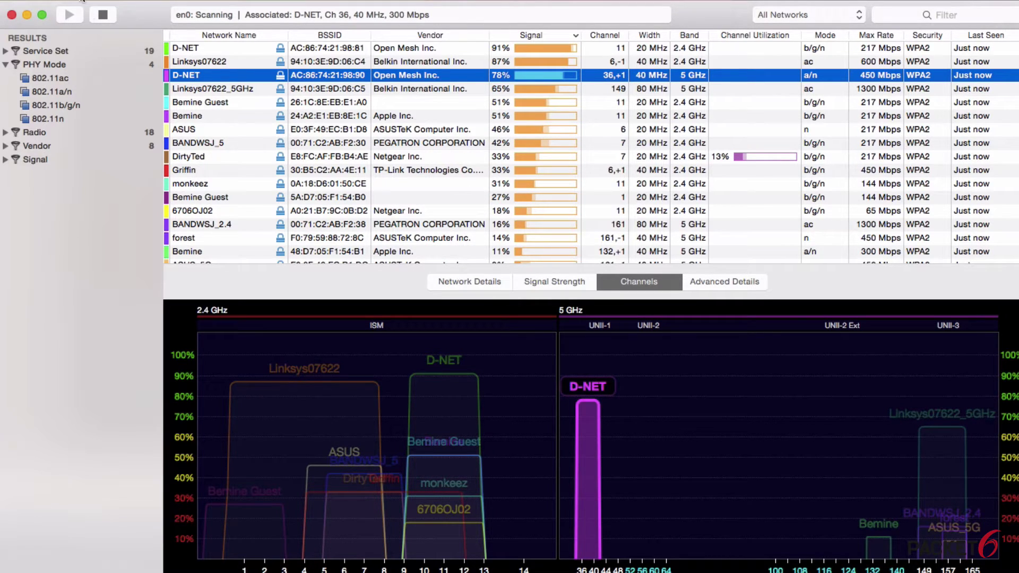
Check the WiFi Explorer version information from the app menu, then close it
{"action": "left_click", "coordinate": [82, 1]}
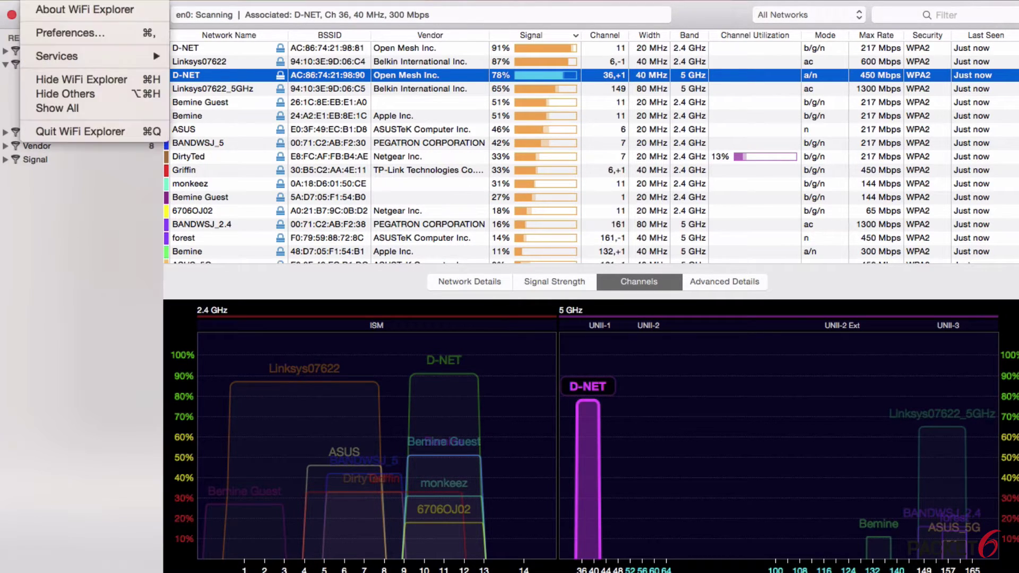
{"action": "left_click", "coordinate": [79, 10]}
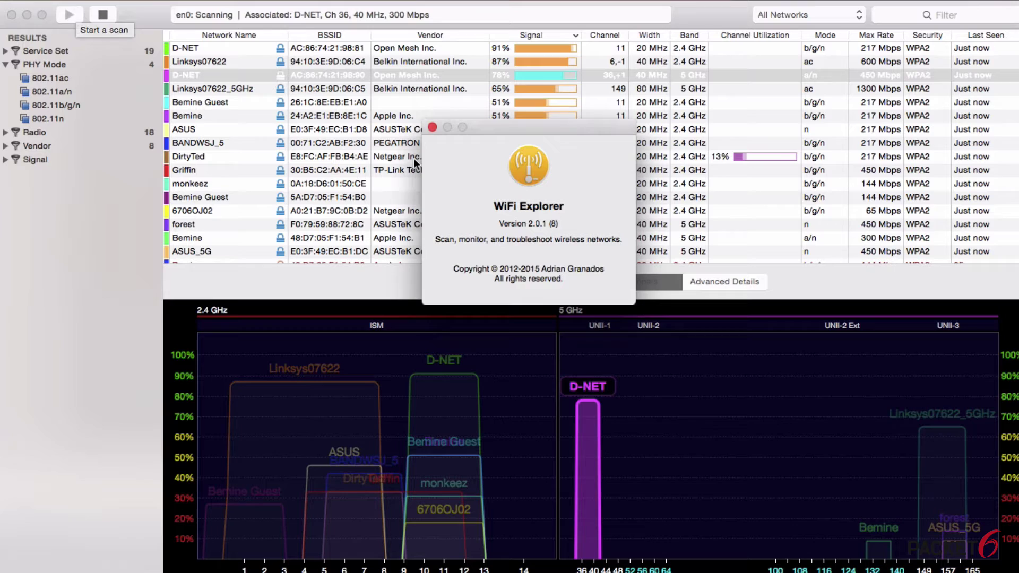
{"action": "left_click", "coordinate": [432, 127]}
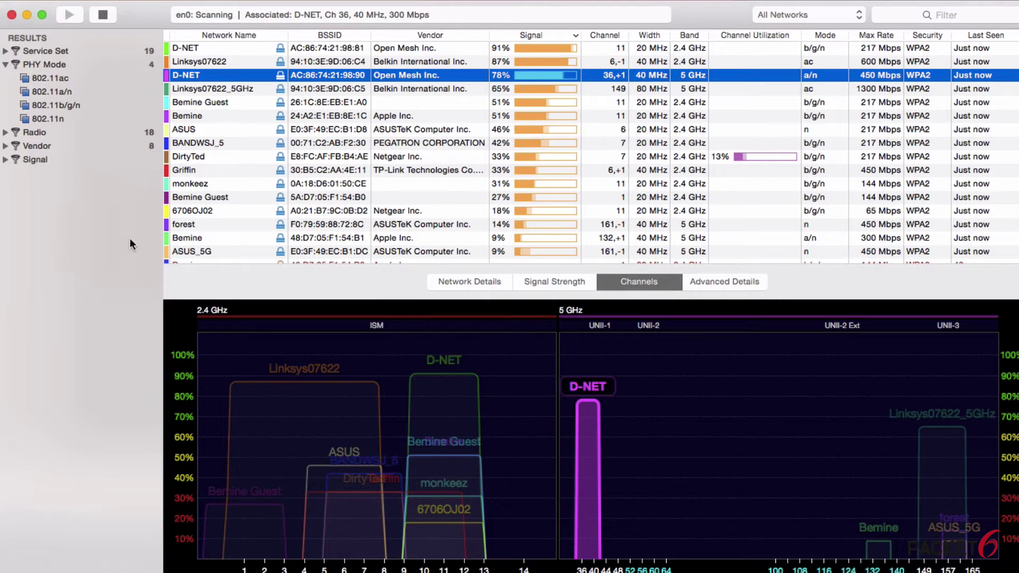
Expand and re-collapse the Service Set group, then collapse the PHY Mode group in the sidebar
{"action": "key", "text": "ctrl+shift+d"}
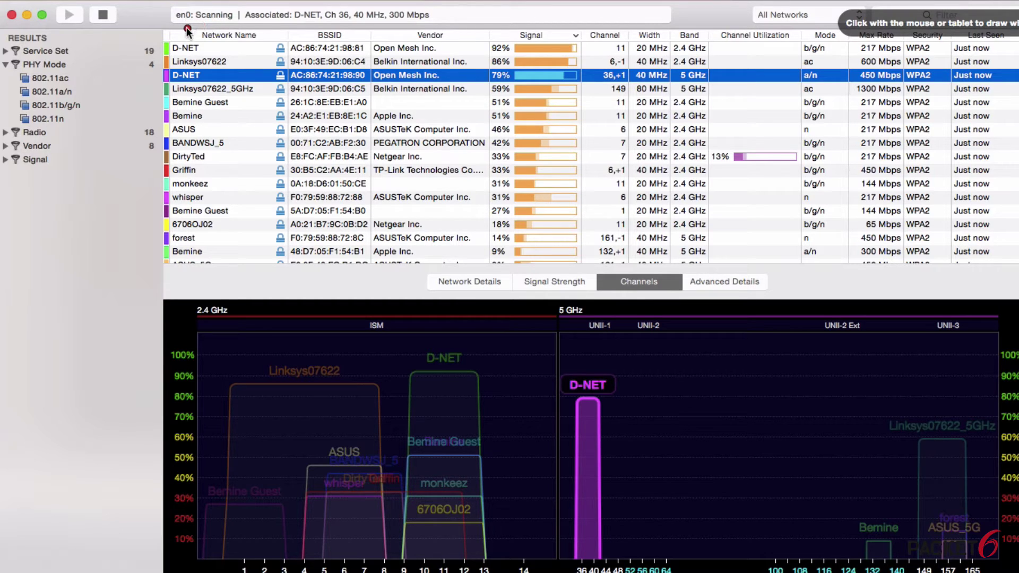
{"action": "left_click_drag", "start_coordinate": [178, 20], "coordinate": [332, 28]}
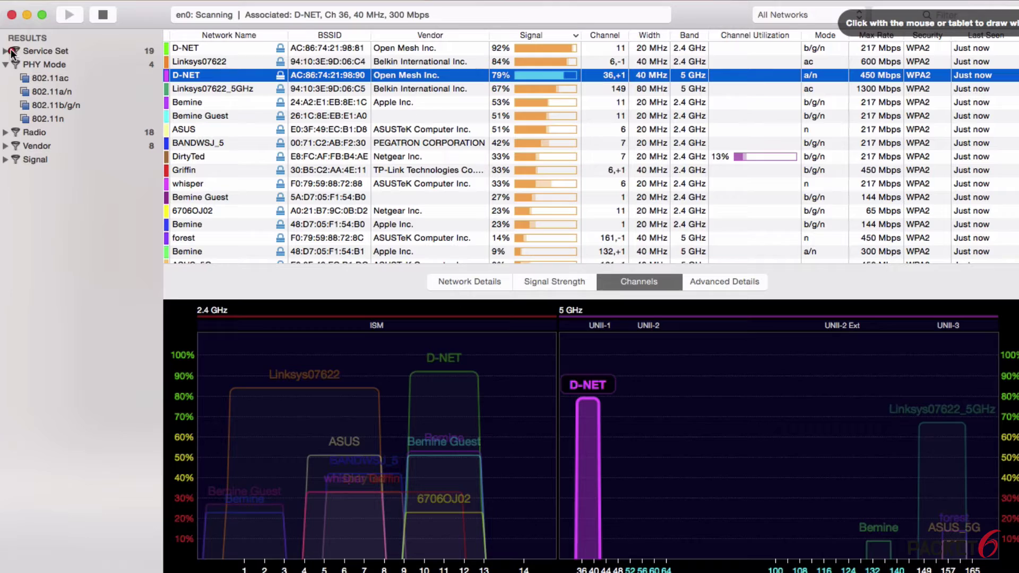
{"action": "mouse_move", "coordinate": [9, 32]}
{"action": "left_mouse_down"}
{"action": "mouse_move", "coordinate": [4, 41]}
{"action": "mouse_move", "coordinate": [38, 26]}
{"action": "mouse_move", "coordinate": [54, 40]}
{"action": "left_mouse_up"}
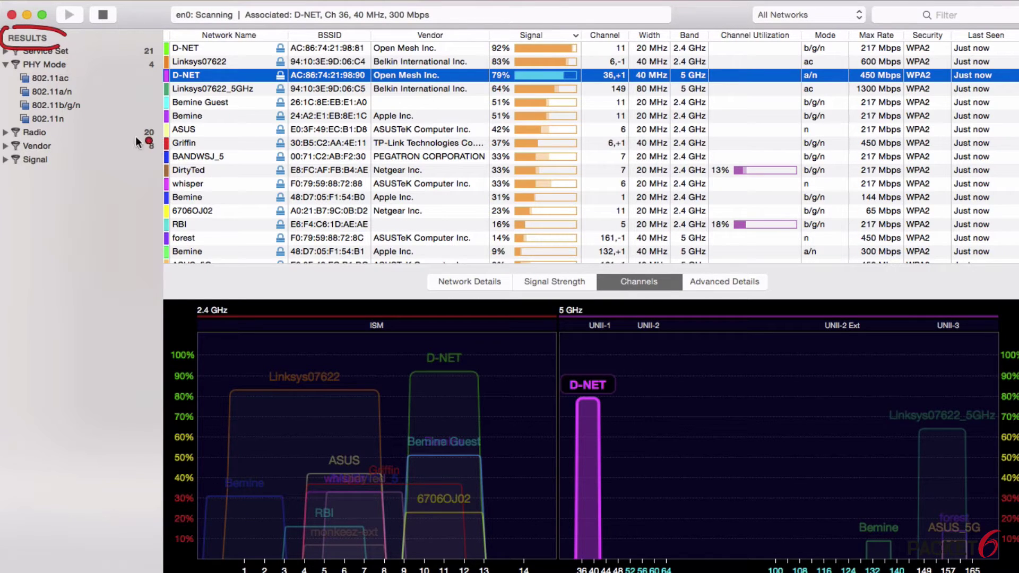
{"action": "key", "text": "Escape"}
{"action": "double_click", "coordinate": [29, 51]}
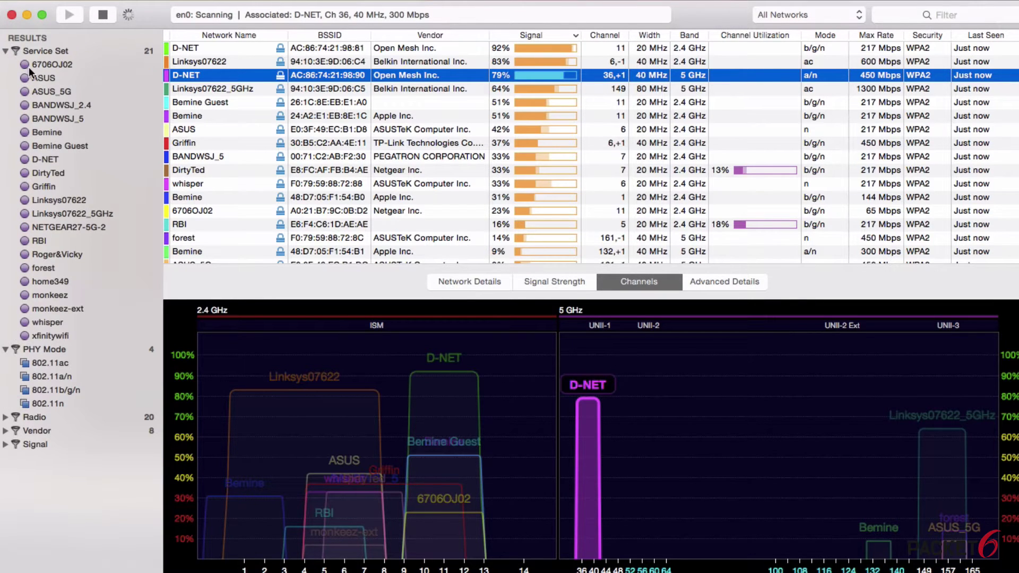
{"action": "left_click", "coordinate": [5, 51]}
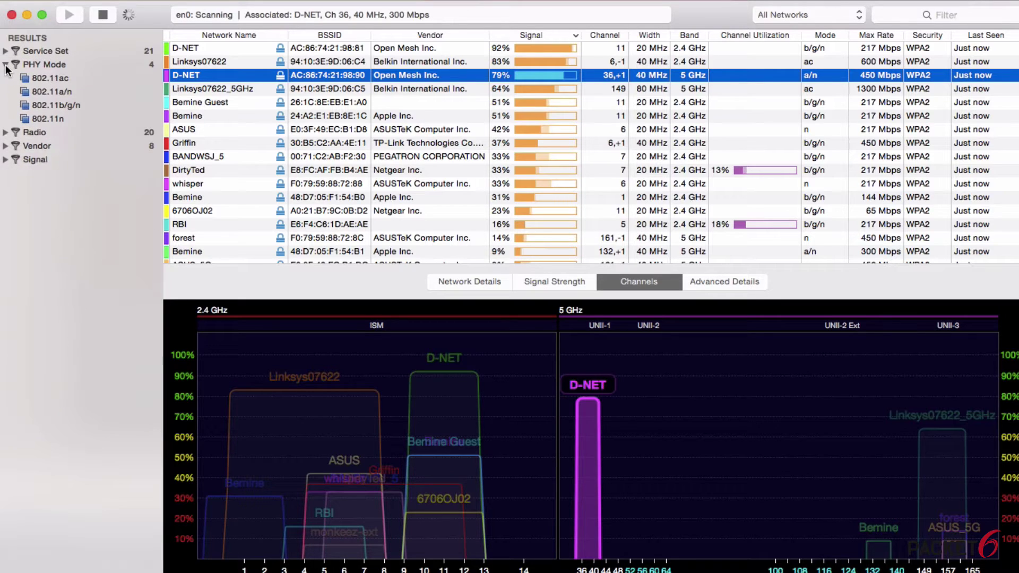
{"action": "left_click", "coordinate": [6, 65]}
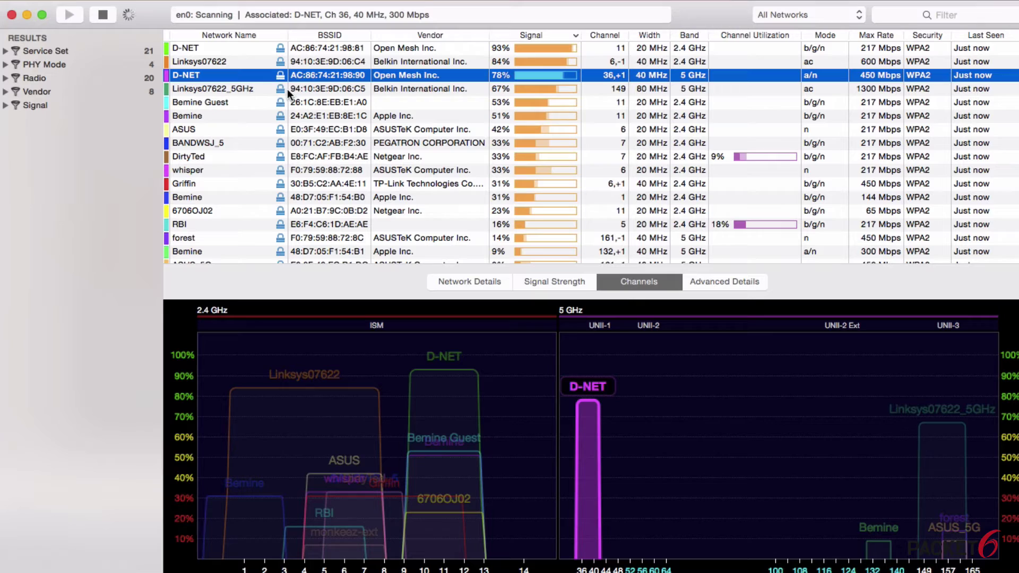
{"action": "left_click", "coordinate": [222, 47]}
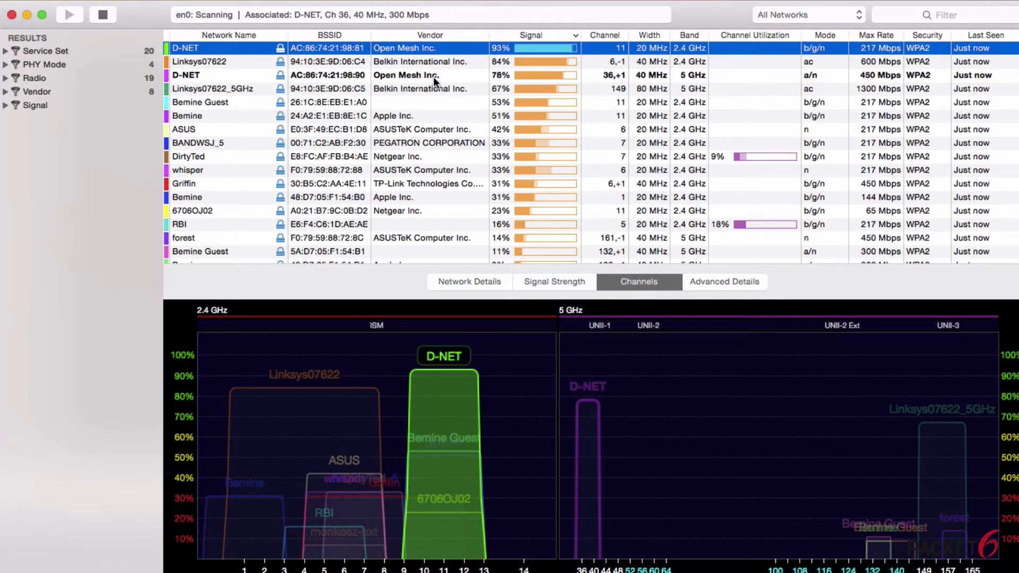
{"action": "key", "text": "ctrl+shift+d"}
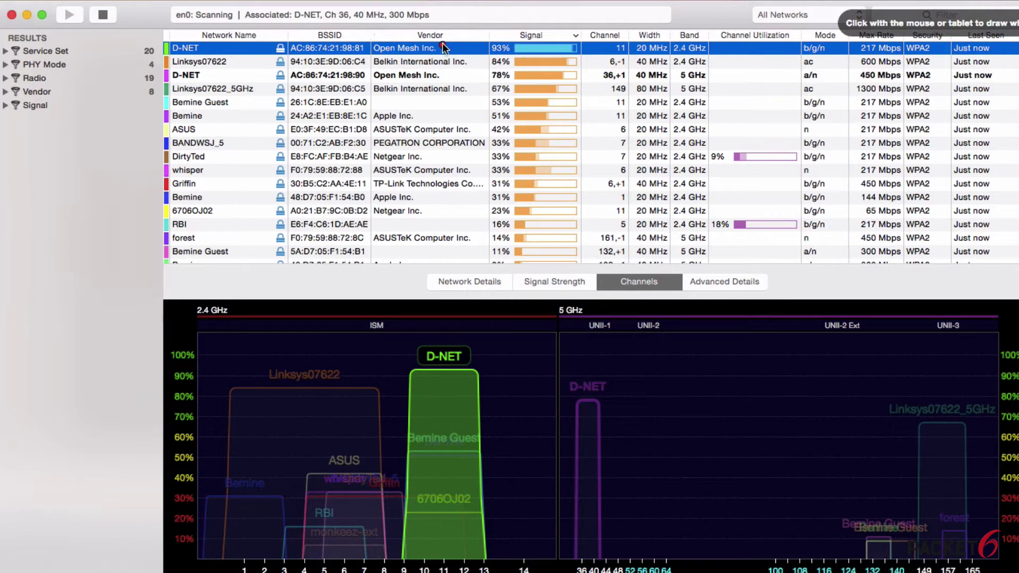
{"action": "mouse_move", "coordinate": [441, 43]}
{"action": "left_mouse_down"}
{"action": "mouse_move", "coordinate": [452, 33]}
{"action": "mouse_move", "coordinate": [355, 48]}
{"action": "mouse_move", "coordinate": [440, 57]}
{"action": "left_mouse_up"}
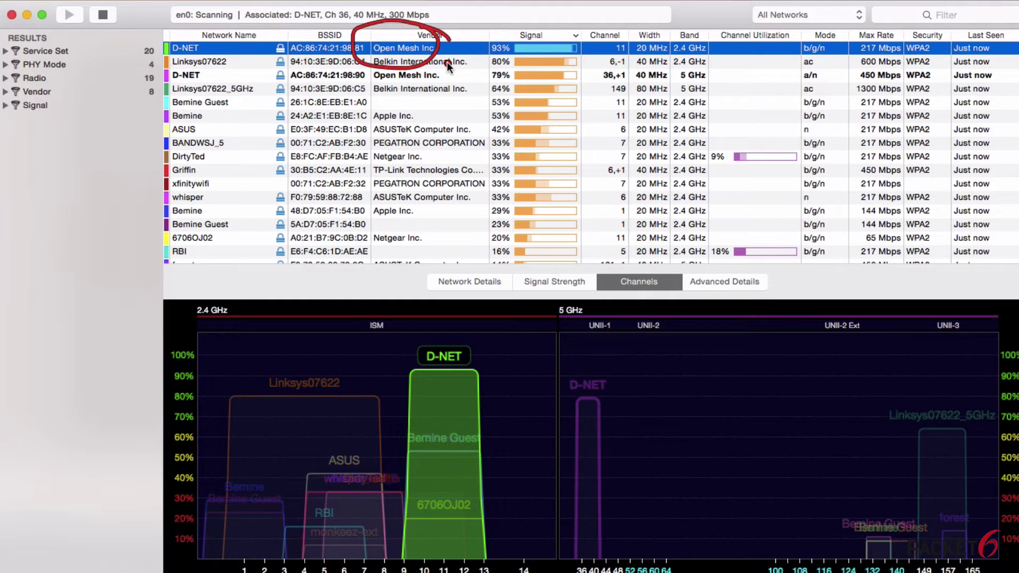
{"action": "key", "text": "ctrl+shift+d"}
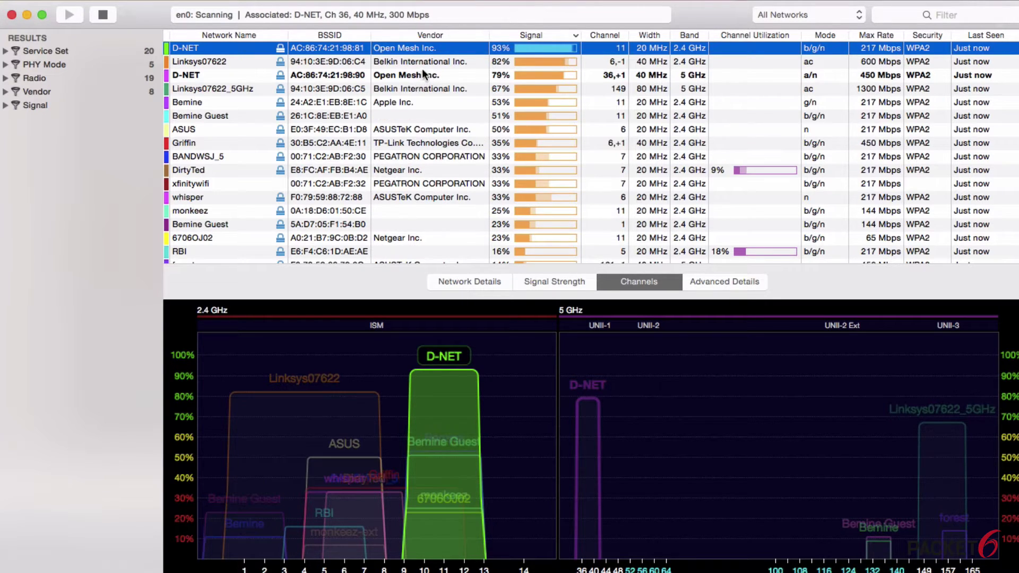
{"action": "left_click", "coordinate": [399, 75]}
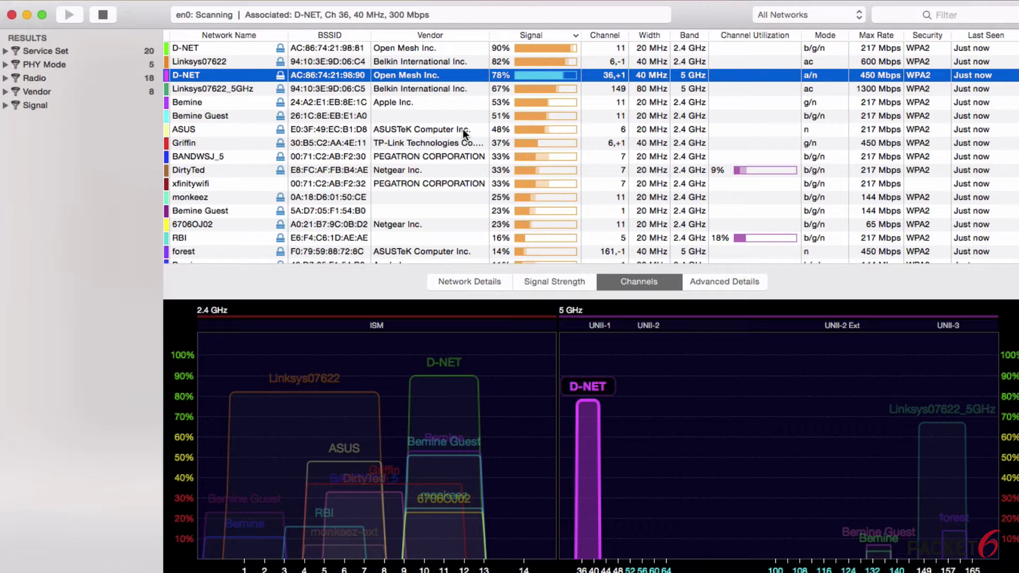
{"action": "left_click", "coordinate": [240, 90]}
{"action": "left_click", "coordinate": [231, 100]}
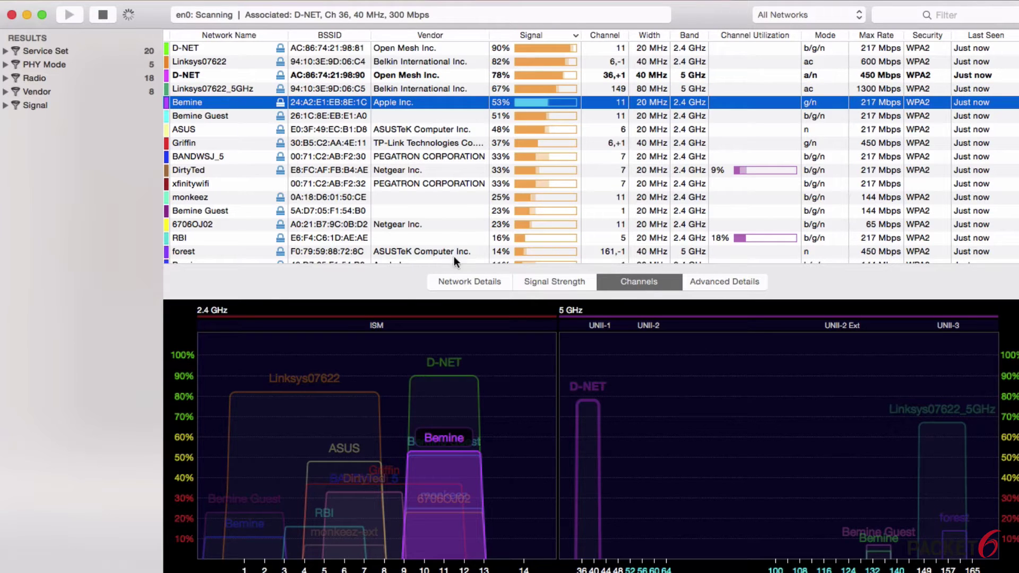
{"action": "left_click", "coordinate": [206, 75]}
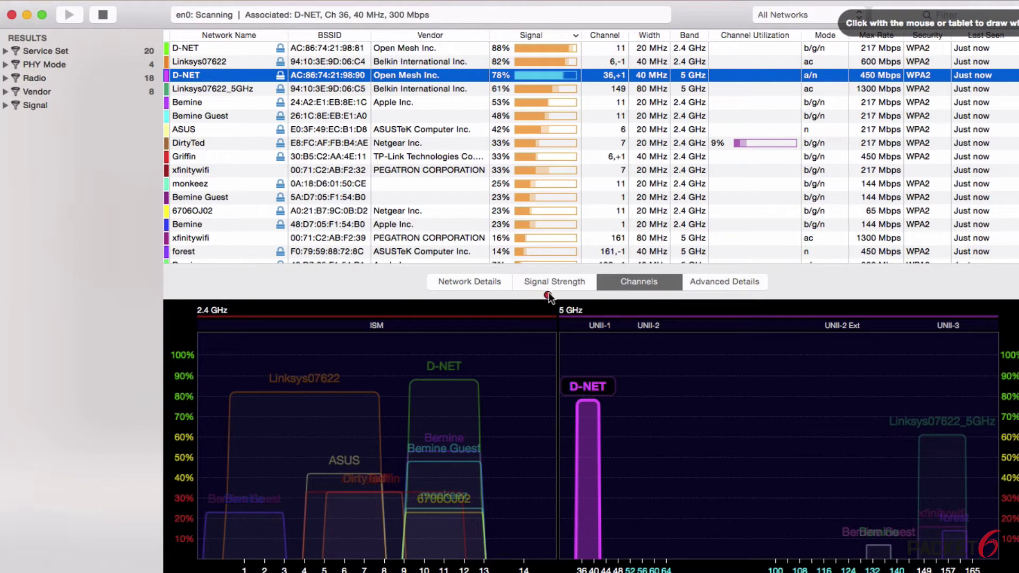
{"action": "mouse_move", "coordinate": [548, 293]}
{"action": "left_mouse_down"}
{"action": "mouse_move", "coordinate": [546, 572]}
{"action": "mouse_move", "coordinate": [695, 572]}
{"action": "mouse_move", "coordinate": [689, 297]}
{"action": "mouse_move", "coordinate": [552, 289]}
{"action": "left_mouse_up"}
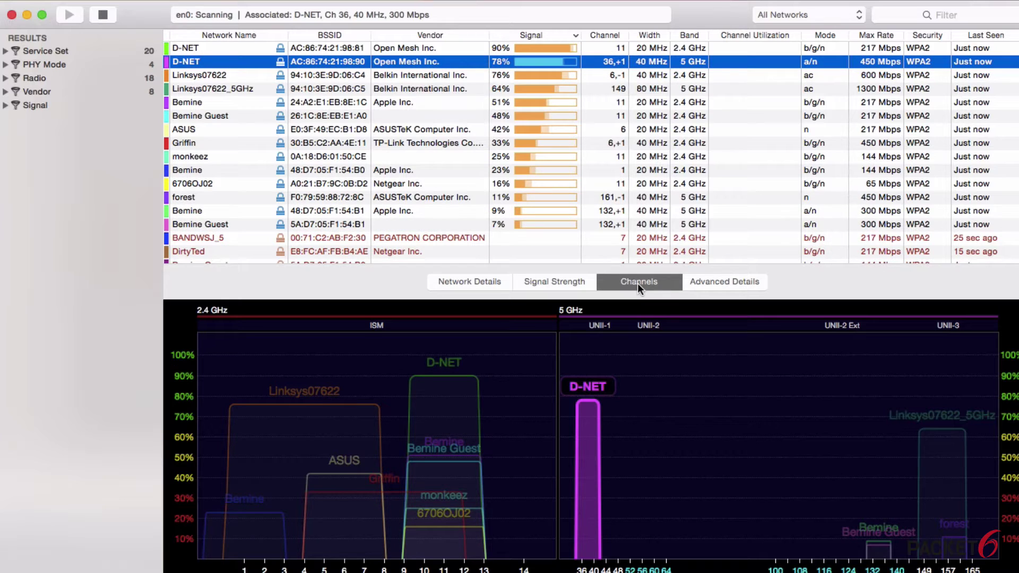
{"action": "mouse_move", "coordinate": [422, 260]}
{"action": "left_mouse_down"}
{"action": "mouse_move", "coordinate": [413, 314]}
{"action": "mouse_move", "coordinate": [693, 341]}
{"action": "mouse_move", "coordinate": [765, 257]}
{"action": "mouse_move", "coordinate": [475, 231]}
{"action": "mouse_move", "coordinate": [433, 249]}
{"action": "left_mouse_up"}
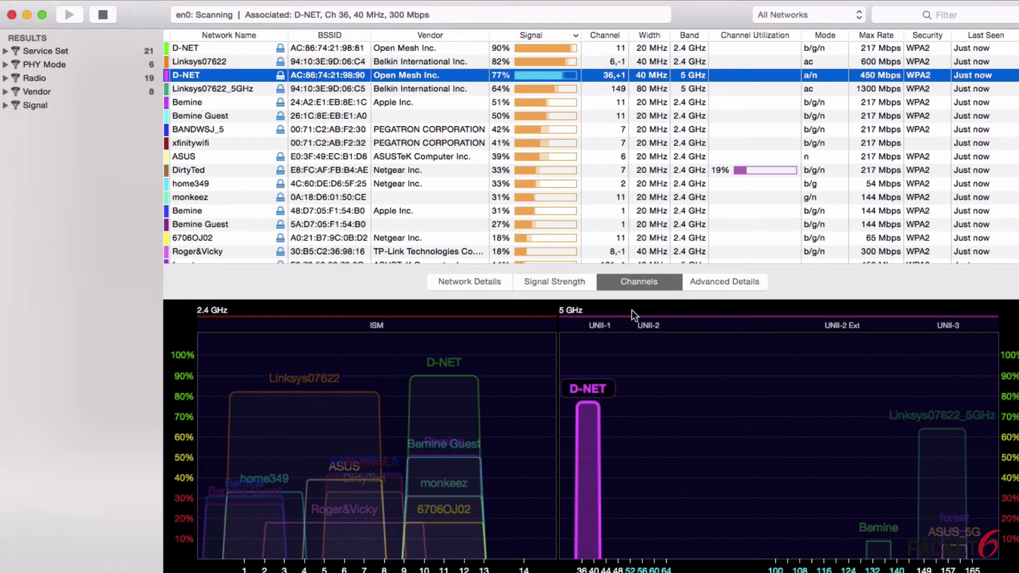
{"action": "left_click", "coordinate": [544, 87]}
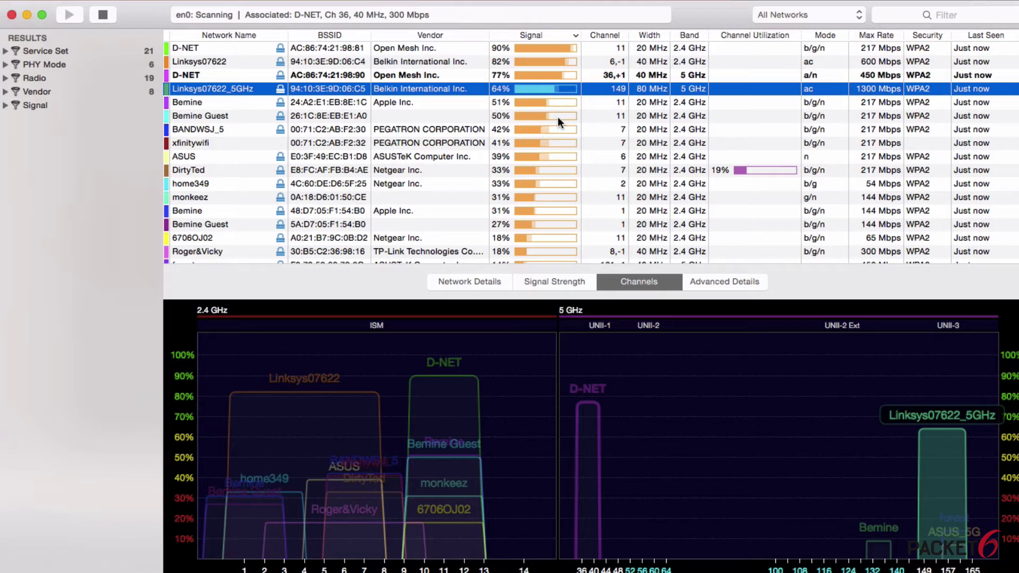
{"action": "left_click", "coordinate": [540, 50]}
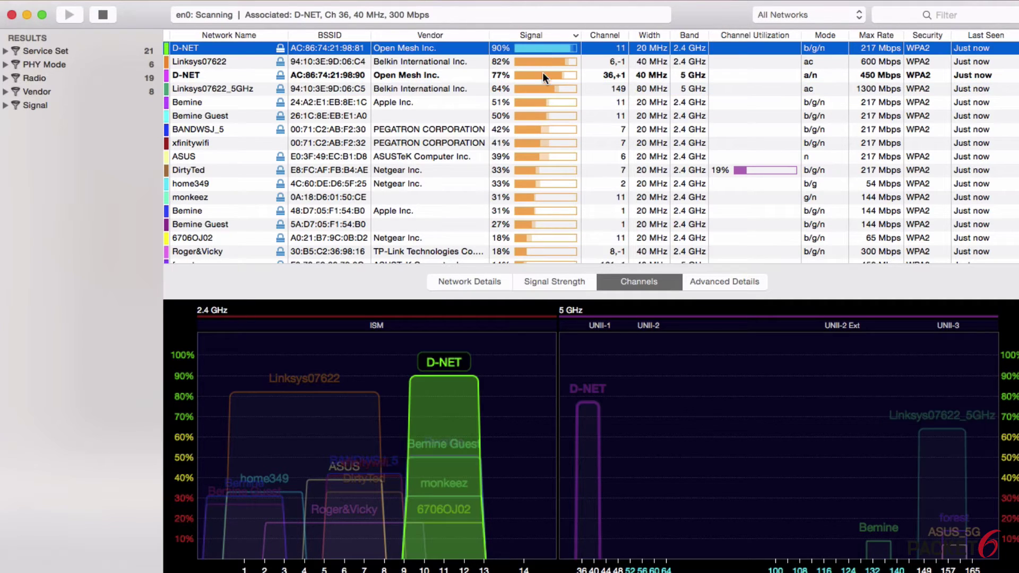
{"action": "left_click", "coordinate": [543, 78]}
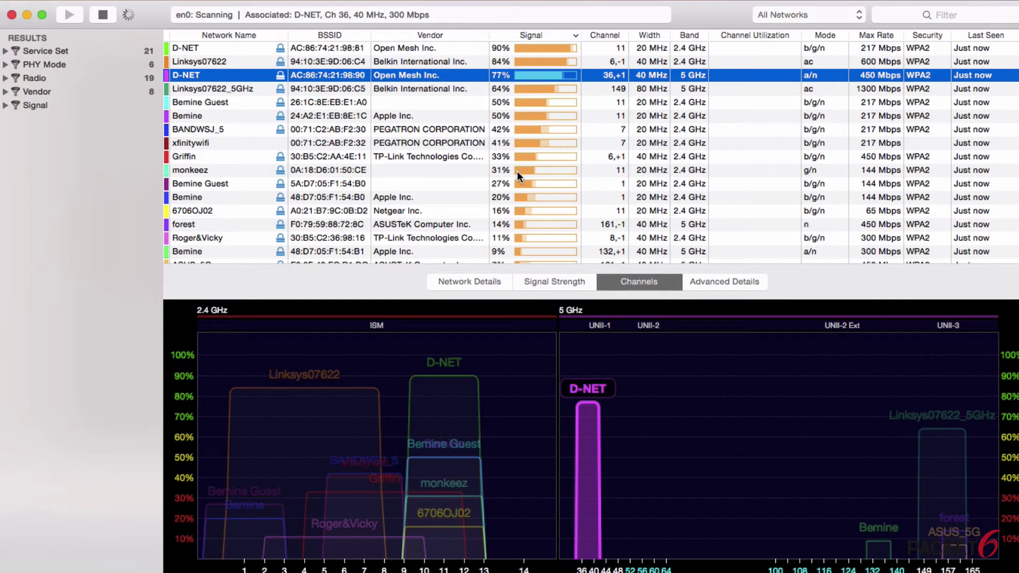
Inspect details for both Bemine access points, then view the Signal Strength history for all networks
{"action": "left_click", "coordinate": [459, 282]}
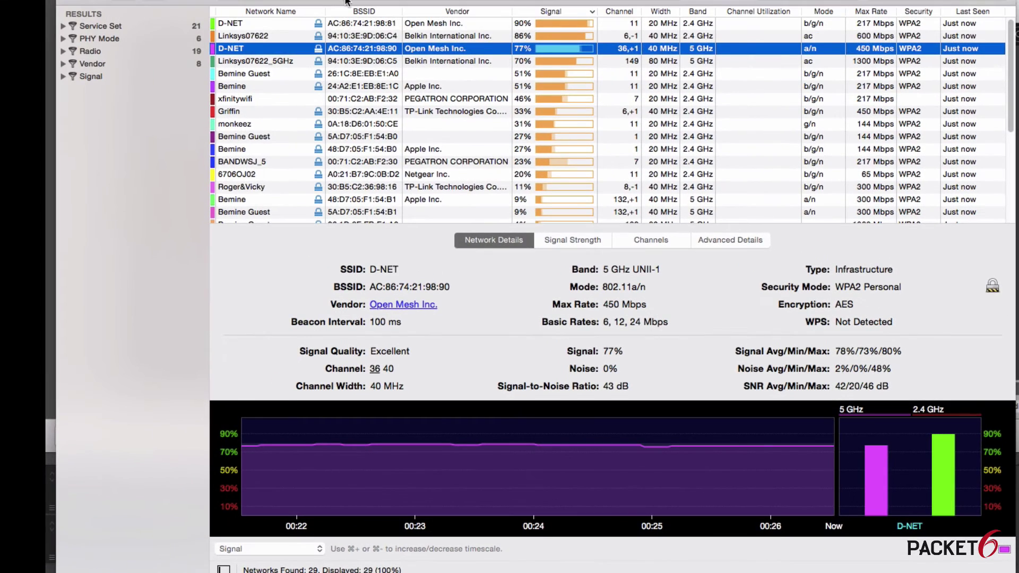
{"action": "left_click", "coordinate": [270, 75]}
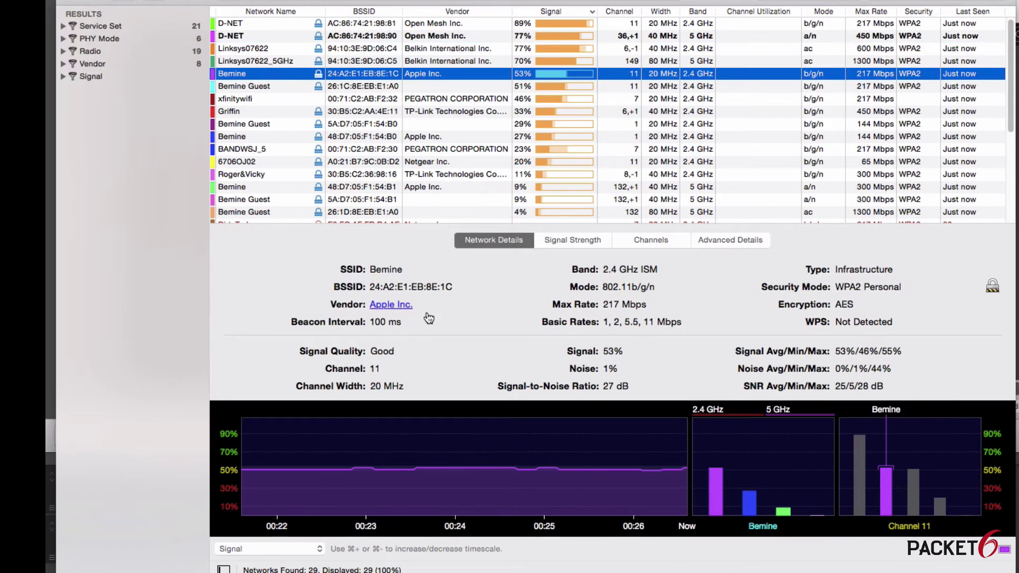
{"action": "mouse_move", "coordinate": [386, 468]}
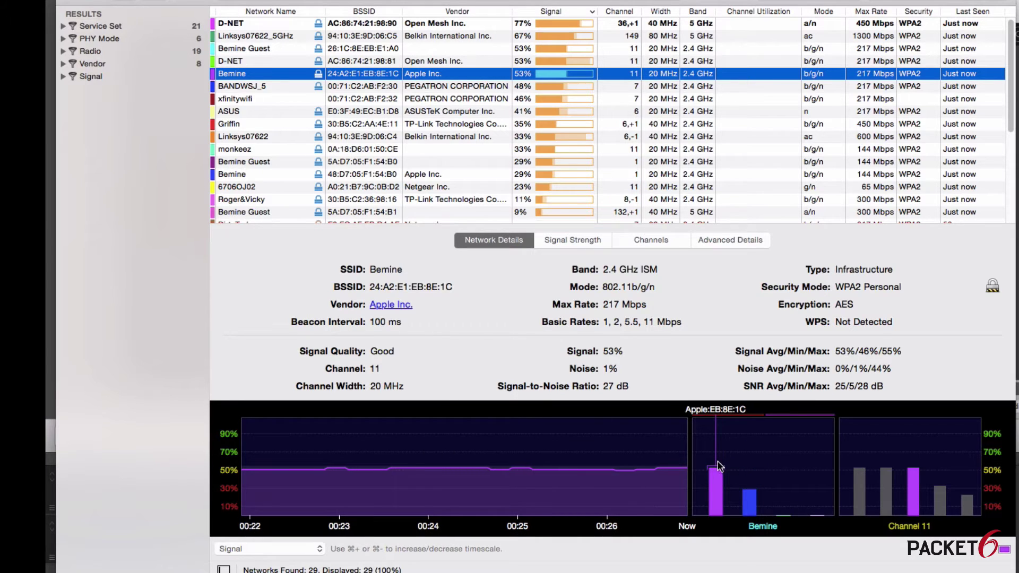
{"action": "left_click", "coordinate": [747, 499]}
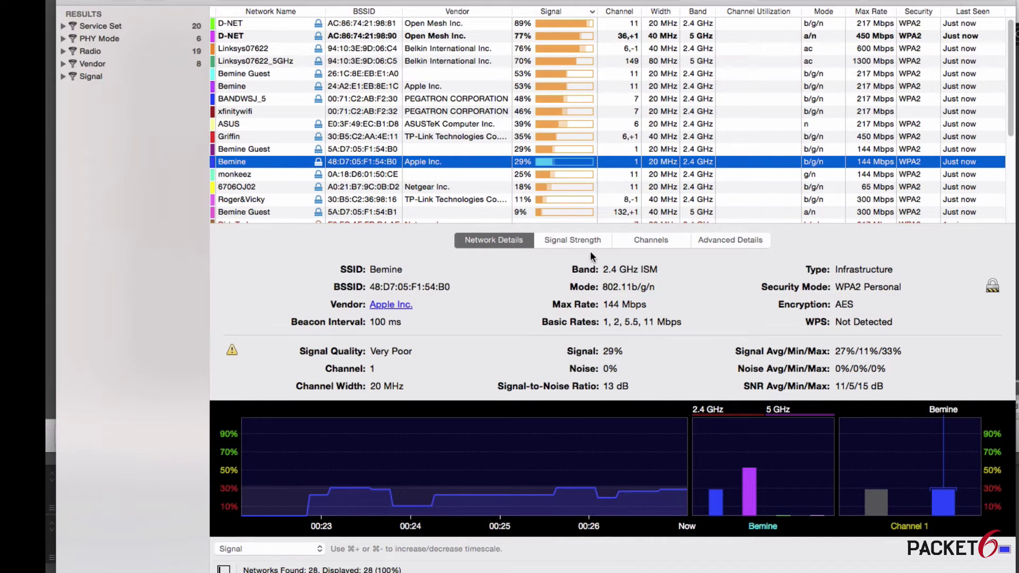
{"action": "left_click", "coordinate": [559, 241]}
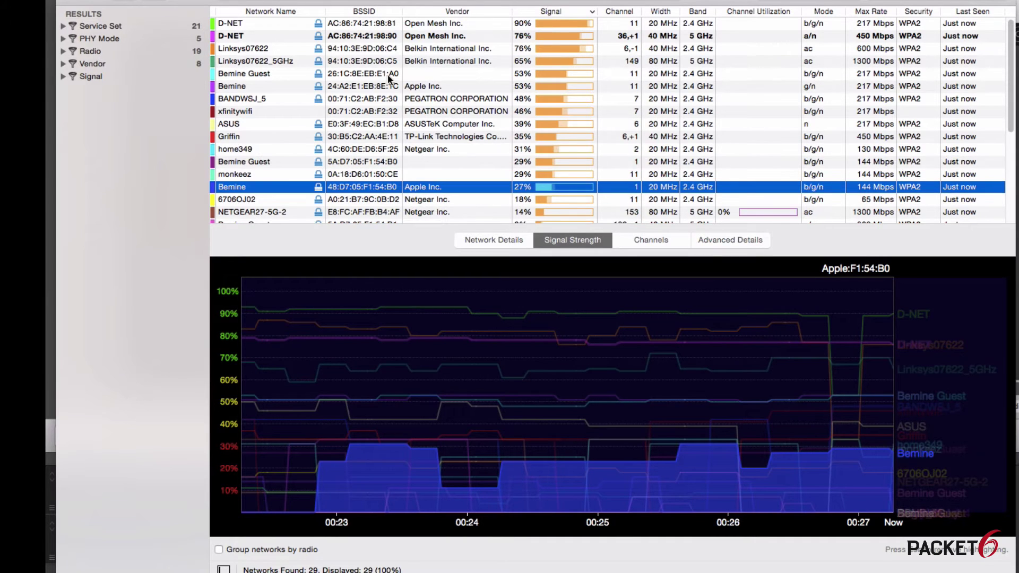
Open Advanced Details for D-NET 5 GHz and expand Service Set Identifier, HT Capabilities and HT Capabilities Info
{"action": "left_click", "coordinate": [264, 33]}
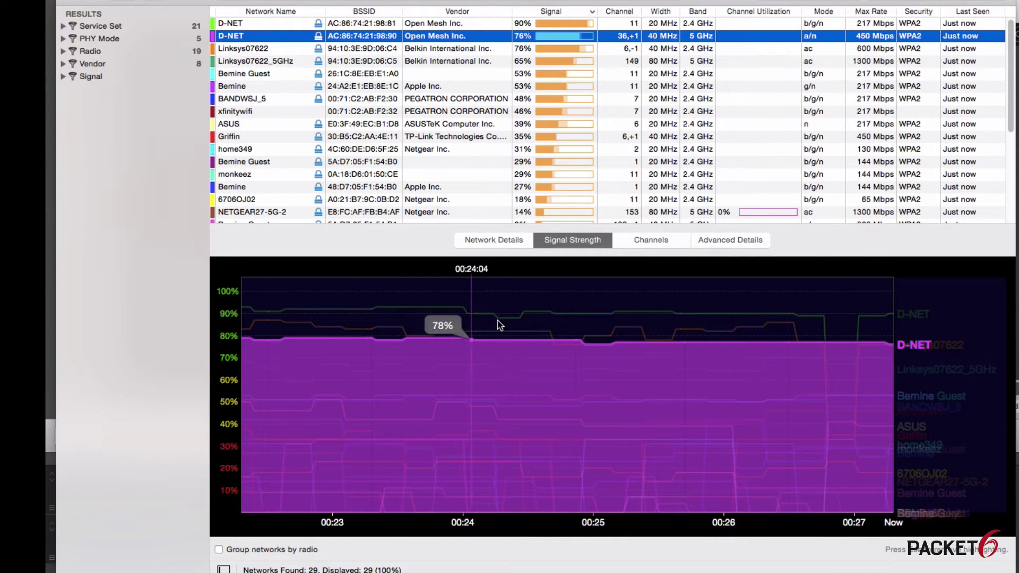
{"action": "key", "text": "super+4"}
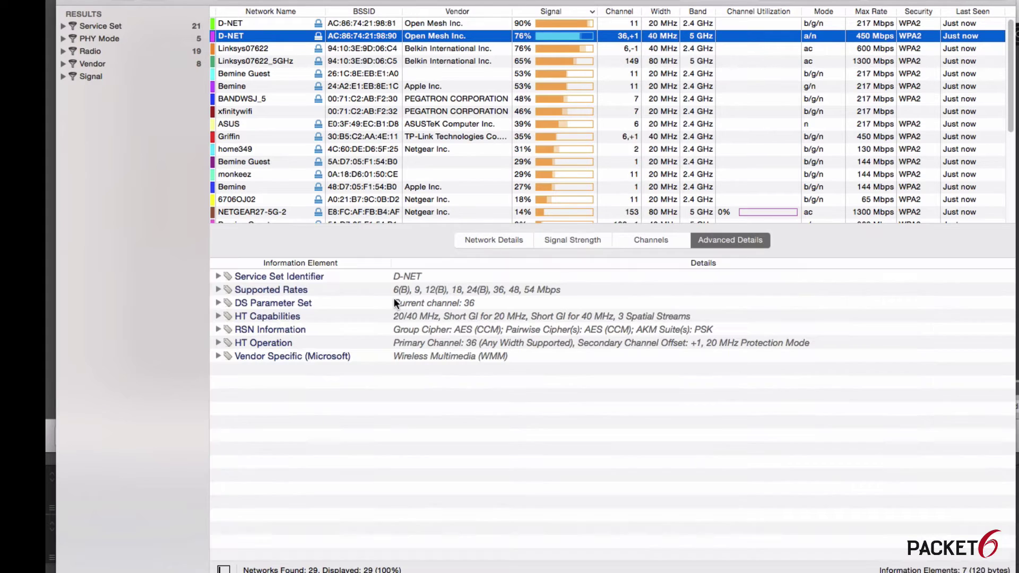
{"action": "left_click", "coordinate": [218, 277]}
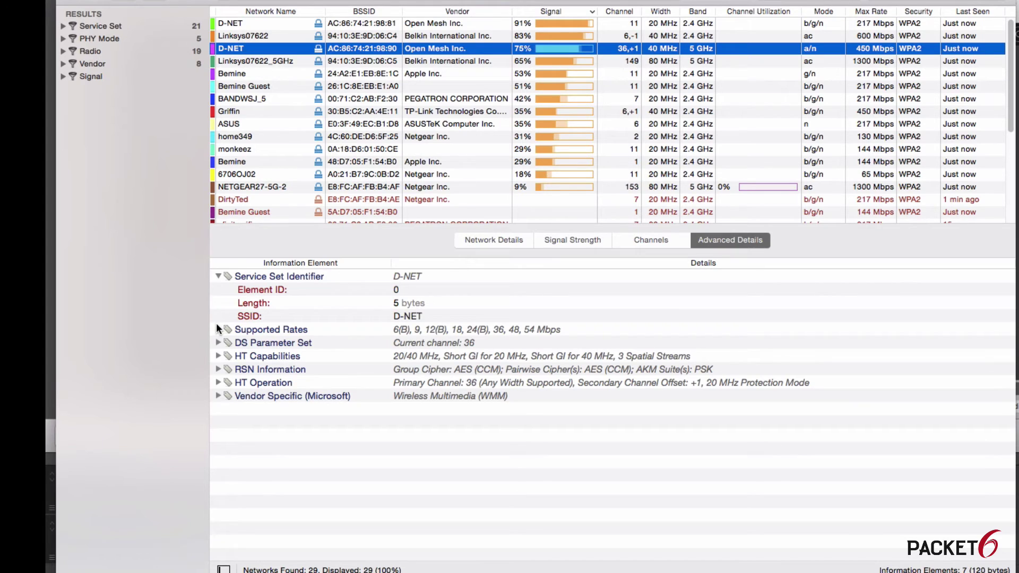
{"action": "left_click", "coordinate": [218, 356]}
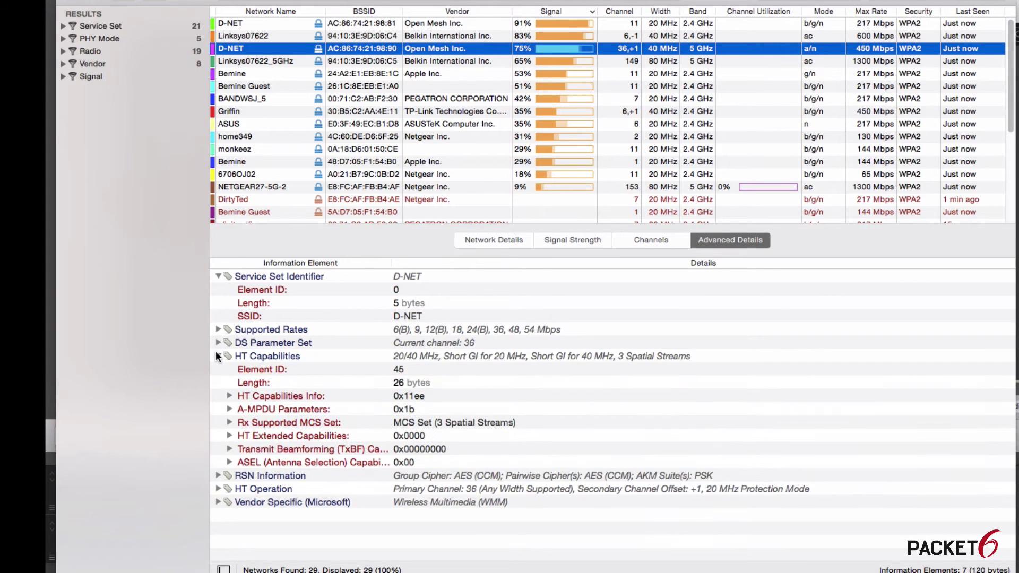
{"action": "left_click", "coordinate": [229, 395]}
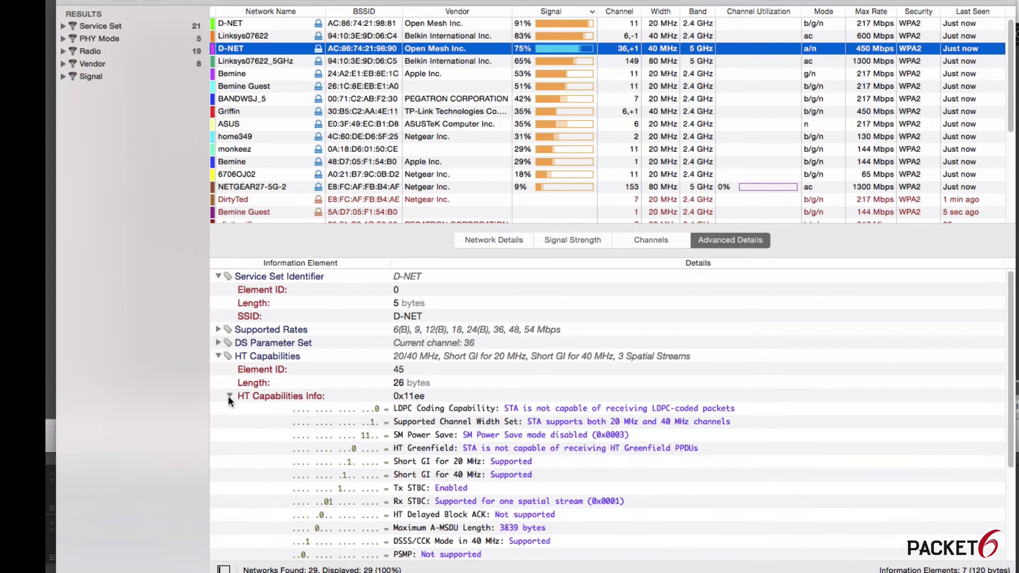
{"action": "scroll", "coordinate": [313, 402], "scroll_direction": "down", "scroll_amount": 5}
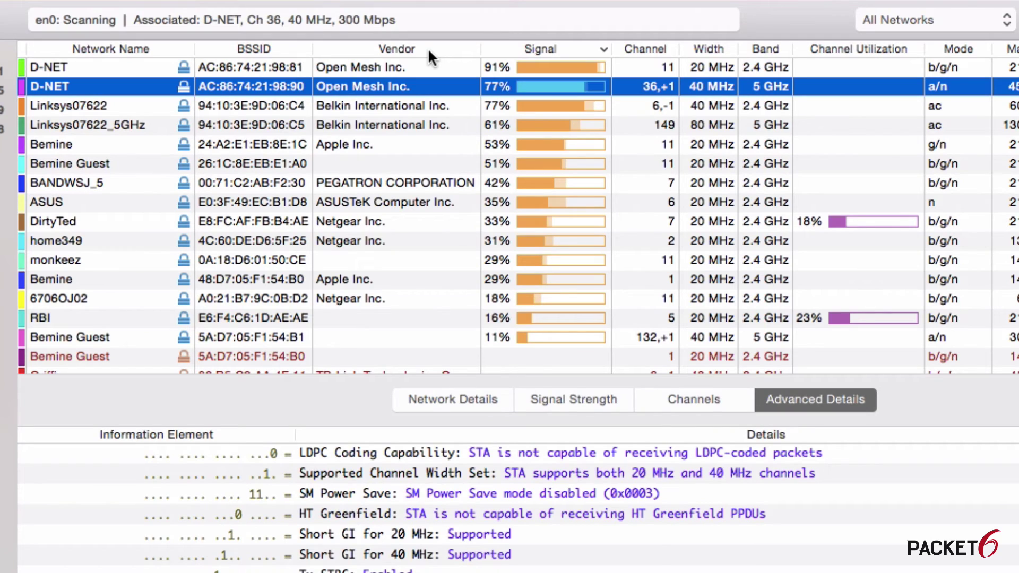
{"action": "right_click", "coordinate": [427, 48]}
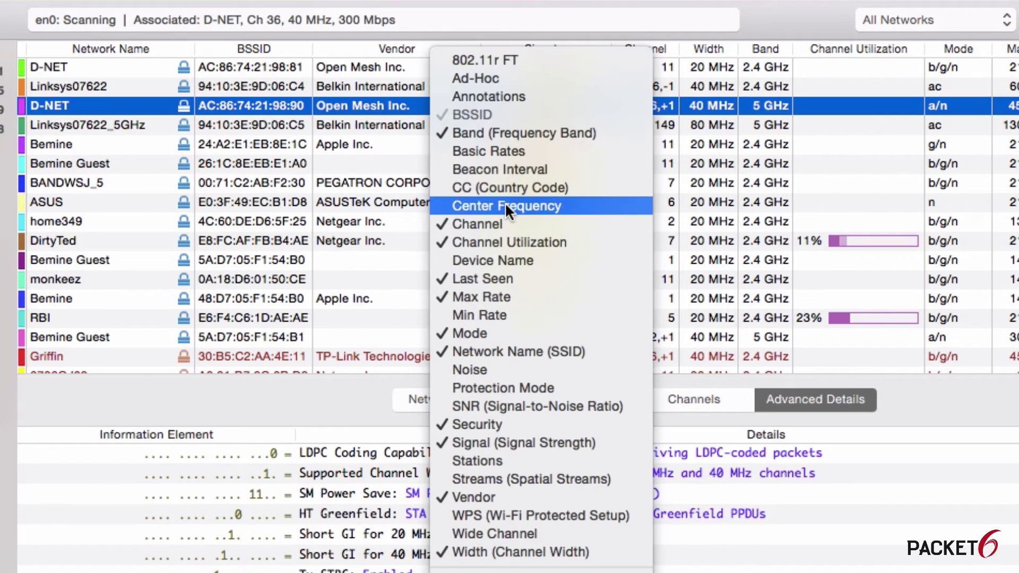
{"action": "left_click", "coordinate": [505, 150]}
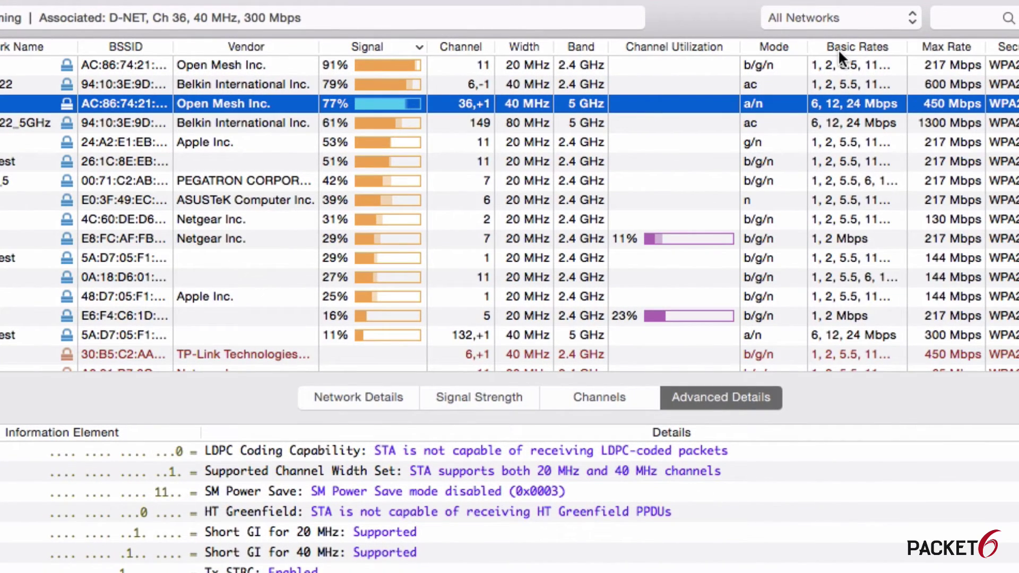
{"action": "right_click", "coordinate": [933, 54]}
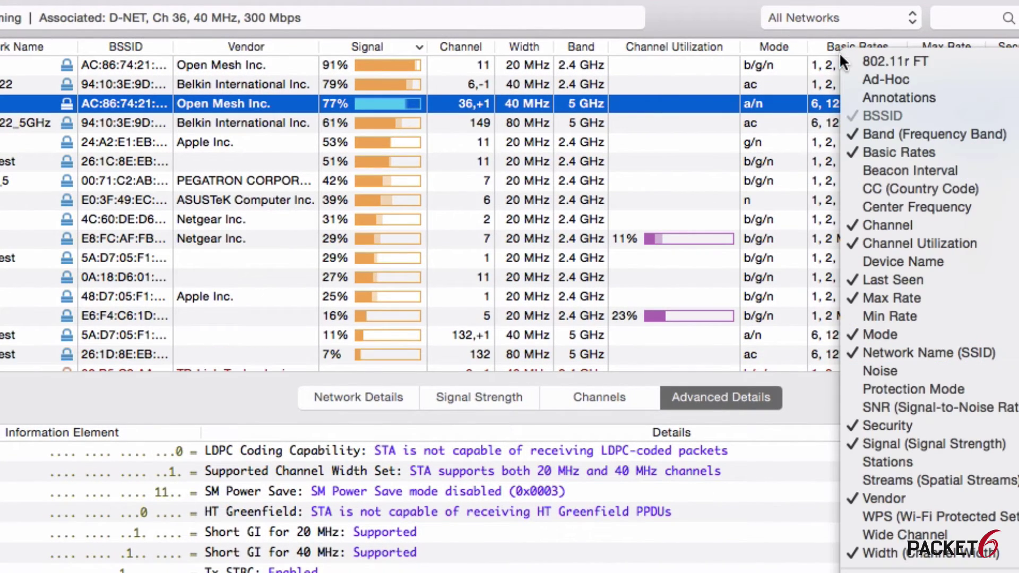
{"action": "left_click", "coordinate": [903, 149]}
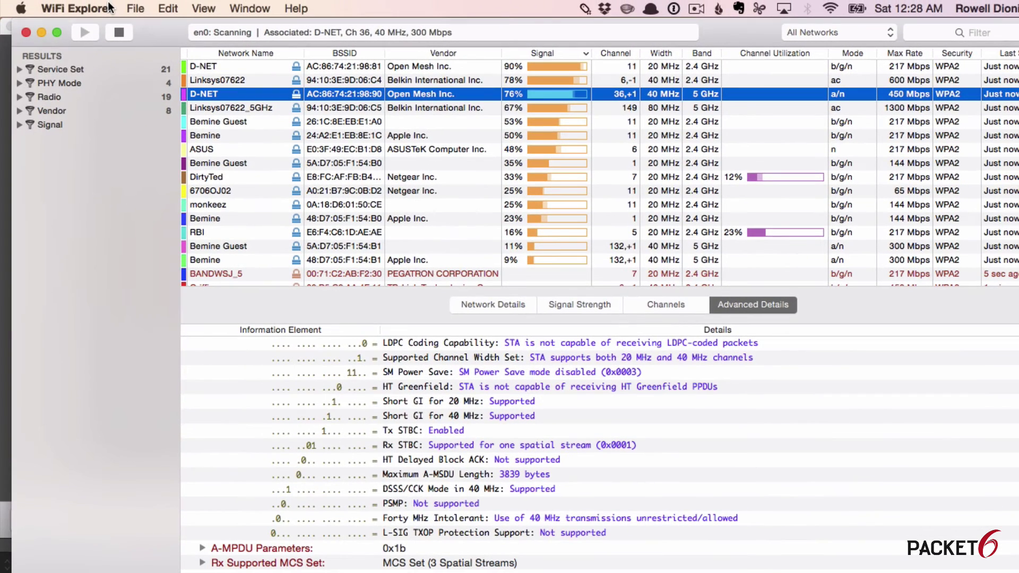
Open WiFi Explorer Preferences and keep Display signal strength as % in General settings
{"action": "left_click", "coordinate": [89, 8]}
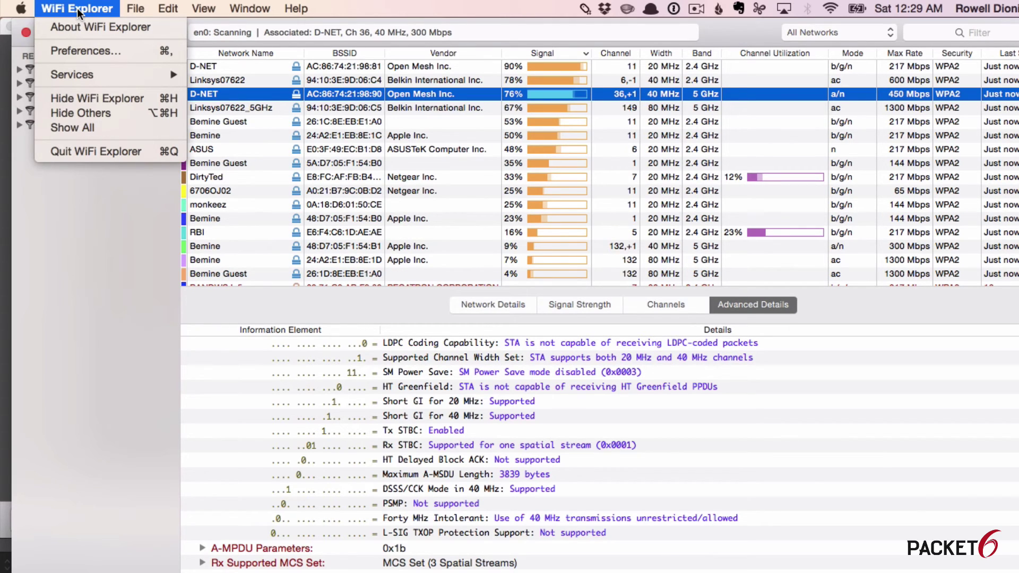
{"action": "left_click", "coordinate": [75, 46]}
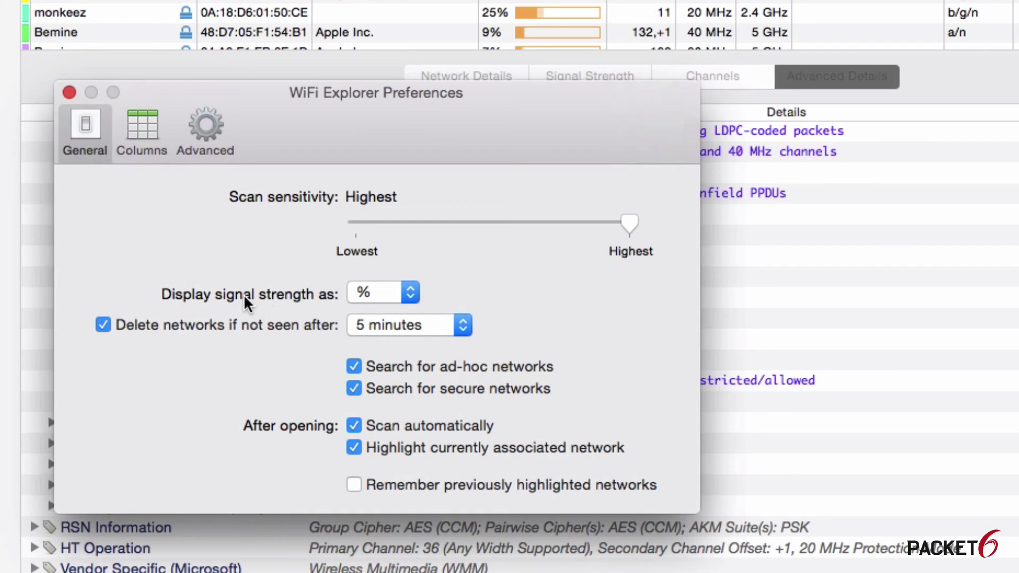
{"action": "left_click", "coordinate": [385, 300]}
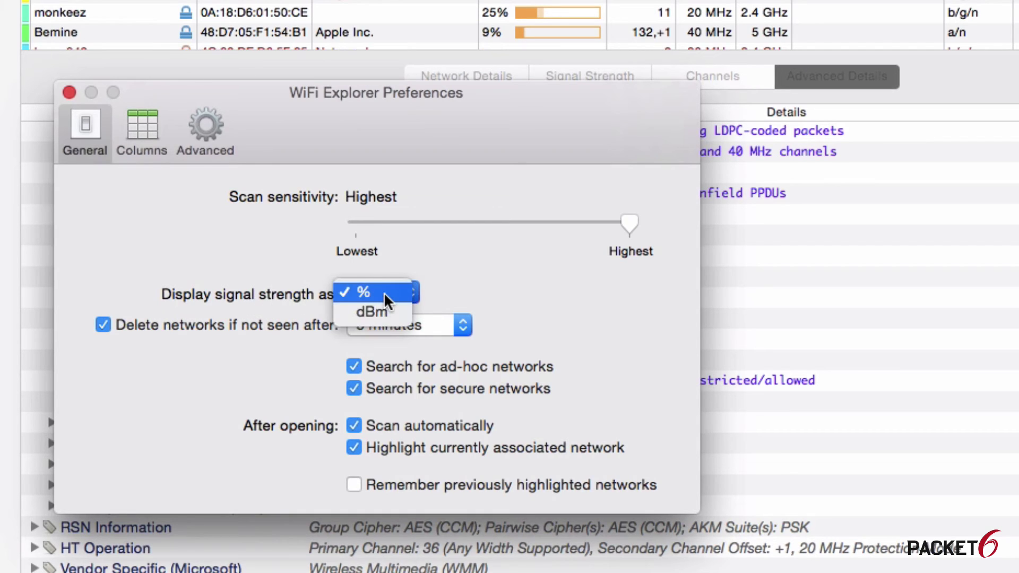
{"action": "left_click", "coordinate": [228, 390]}
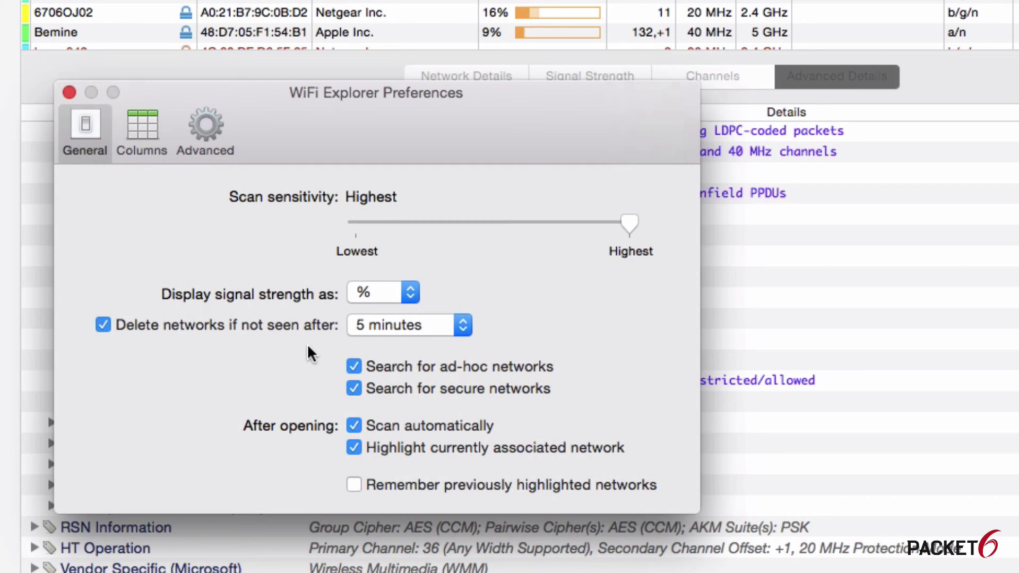
Browse the available table columns under Columns, then switch to the Advanced preferences
{"action": "left_click", "coordinate": [155, 139]}
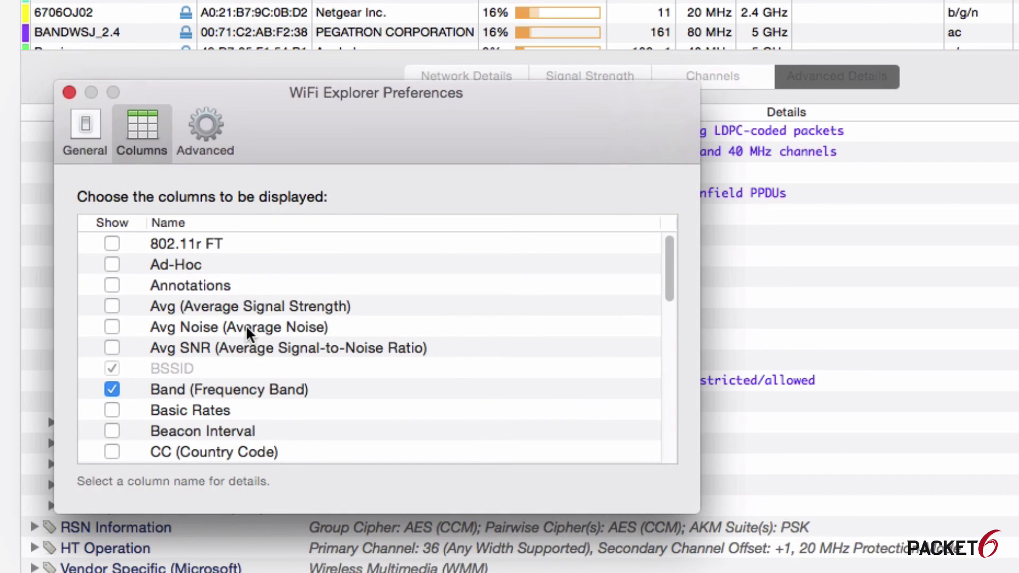
{"action": "scroll", "coordinate": [246, 324], "scroll_direction": "down", "scroll_amount": 10}
{"action": "scroll", "coordinate": [246, 324], "scroll_direction": "down", "scroll_amount": 2}
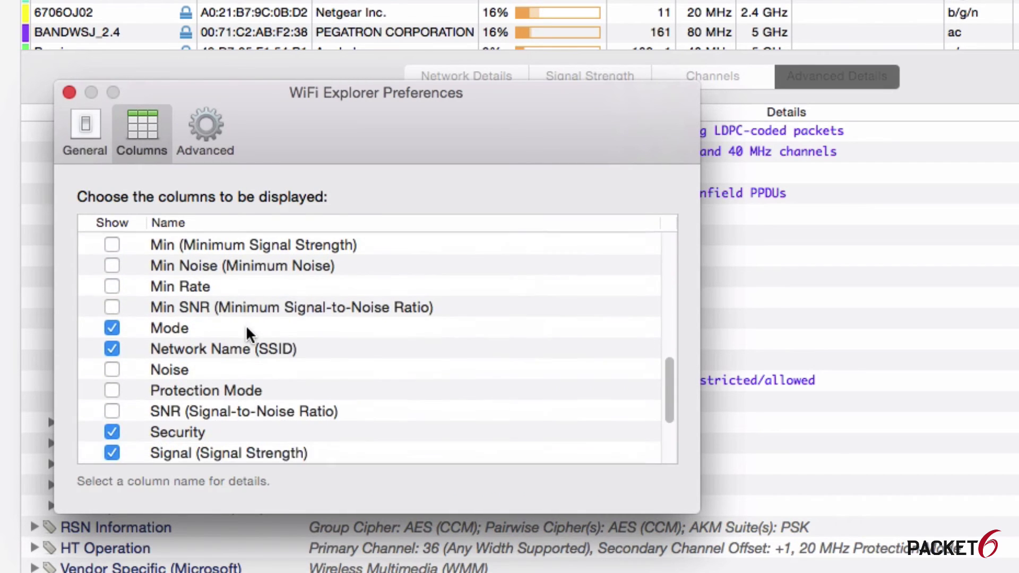
{"action": "scroll", "coordinate": [246, 324], "scroll_direction": "up", "scroll_amount": 5}
{"action": "left_click", "coordinate": [215, 142]}
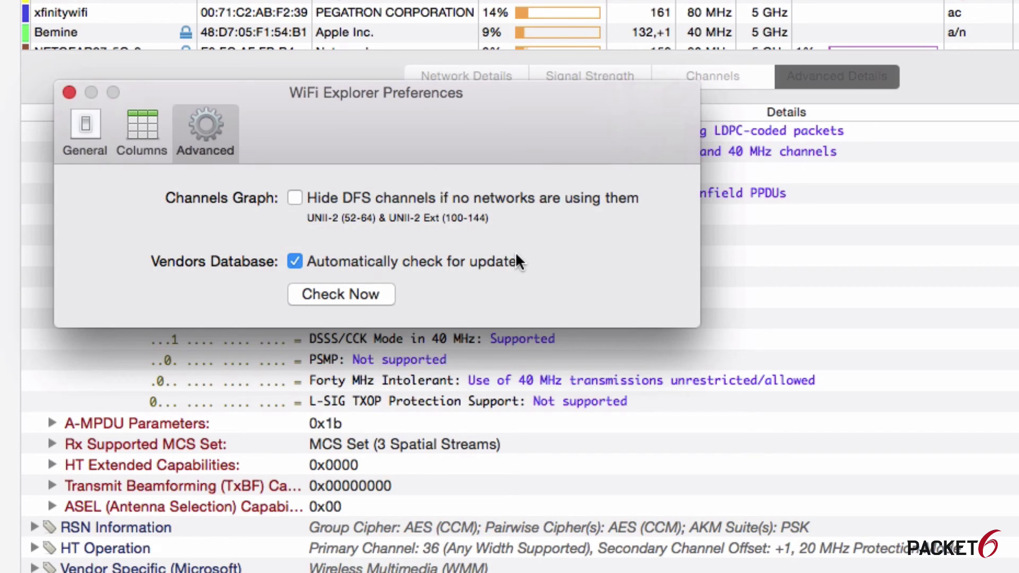
Close Preferences and show the Channels graph across the 2.4 GHz and 5 GHz bands
{"action": "left_click", "coordinate": [712, 76]}
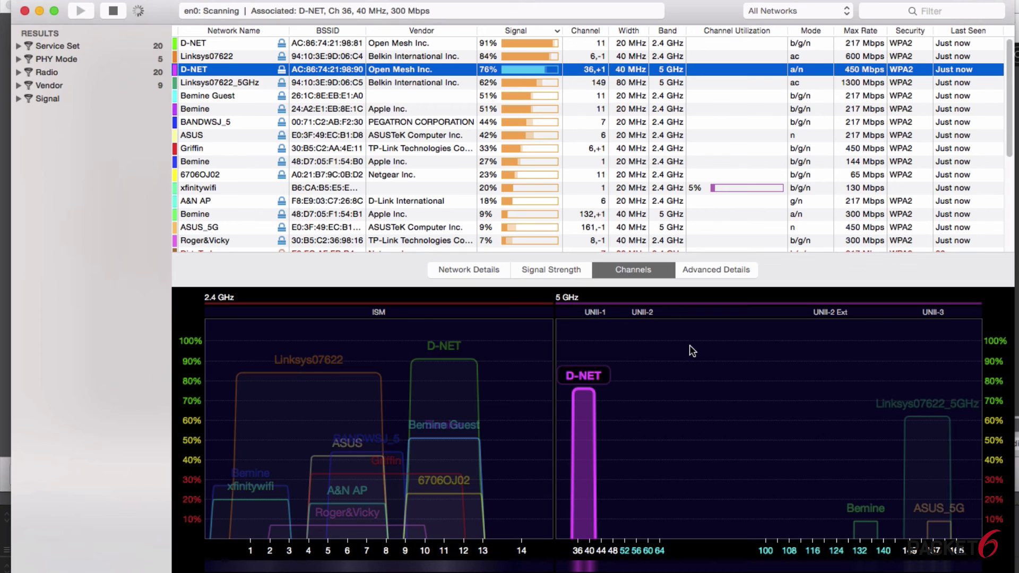
Switch to Firefox showing the WiFi Explorer product page at adriangranados.com
{"action": "key", "text": "super+Tab"}
{"action": "key", "text": "super+Tab"}
{"action": "key", "text": "super+Tab"}
{"action": "key", "text": "super+Tab"}
{"action": "key", "text": "super+Tab"}
{"action": "key", "text": "super+Tab"}
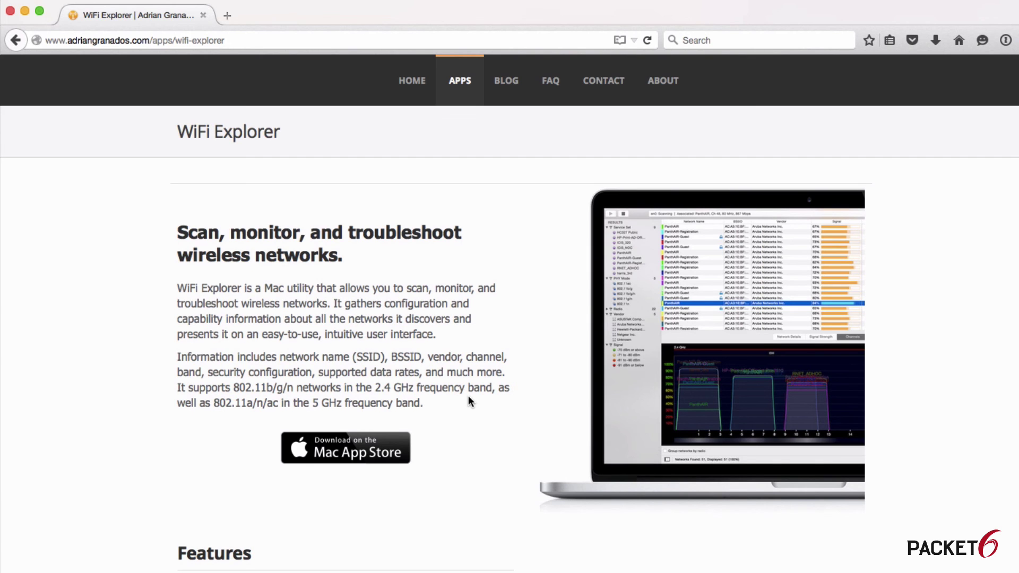
Scroll down the WiFi Explorer product page to its features, screenshots and Learn More articles
{"action": "scroll", "coordinate": [469, 402], "scroll_direction": "down", "scroll_amount": 2}
{"action": "scroll", "coordinate": [468, 395], "scroll_direction": "down", "scroll_amount": 10}
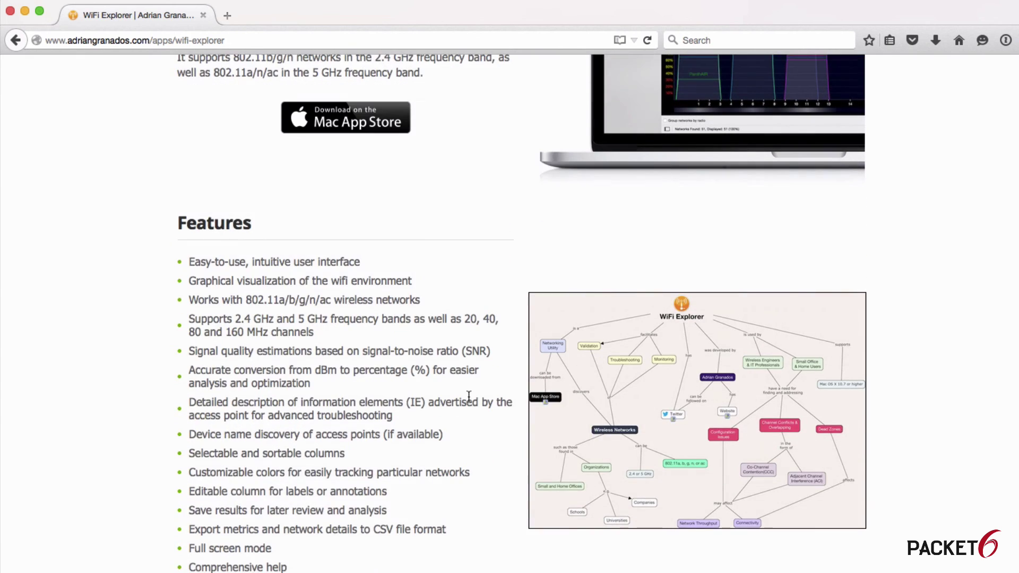
{"action": "scroll", "coordinate": [469, 396], "scroll_direction": "down", "scroll_amount": 10}
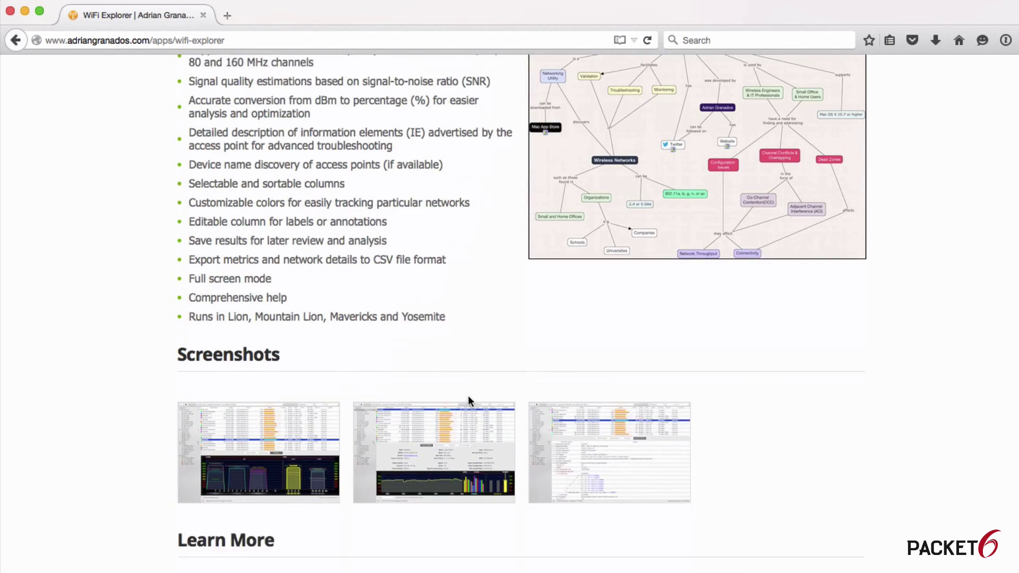
{"action": "scroll", "coordinate": [469, 401], "scroll_direction": "down", "scroll_amount": 6}
{"action": "scroll", "coordinate": [607, 412], "scroll_direction": "down", "scroll_amount": 6}
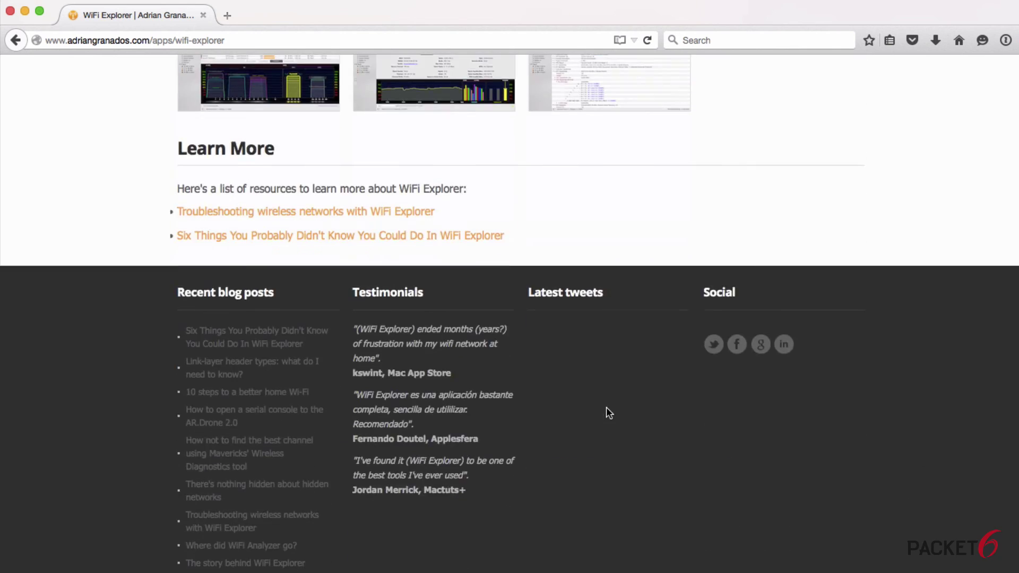